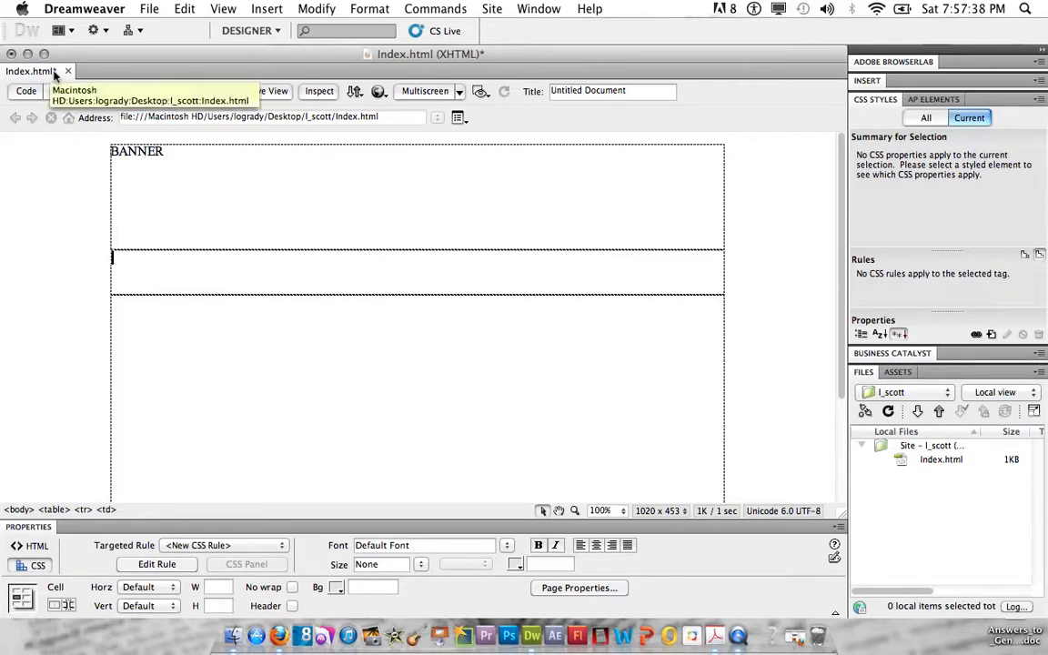
- Save the Index.html page
click(130, 9)
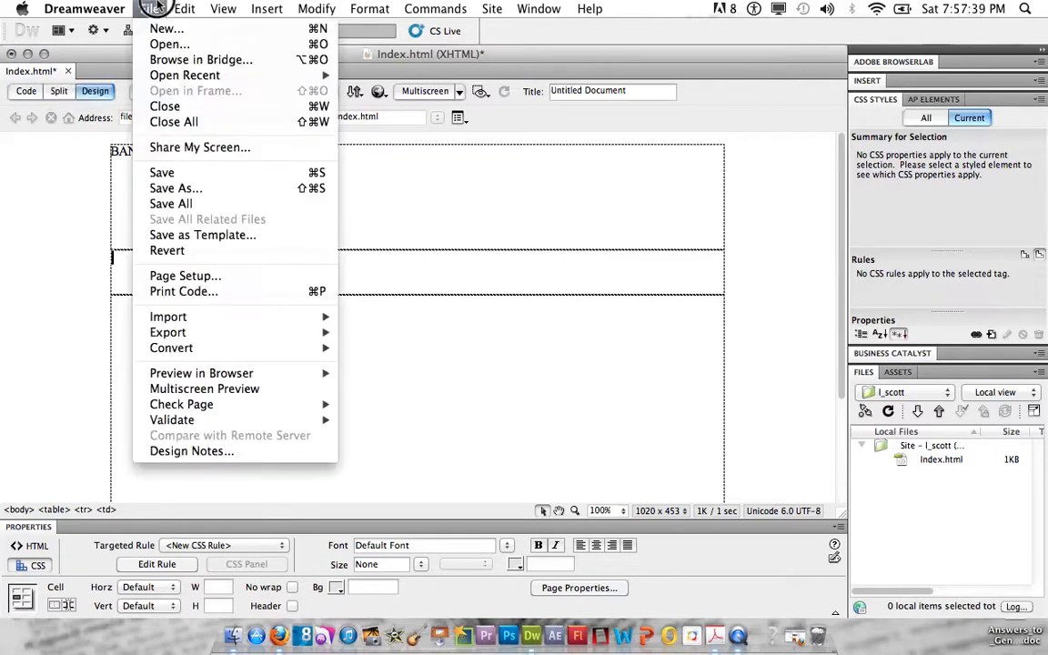
click(157, 172)
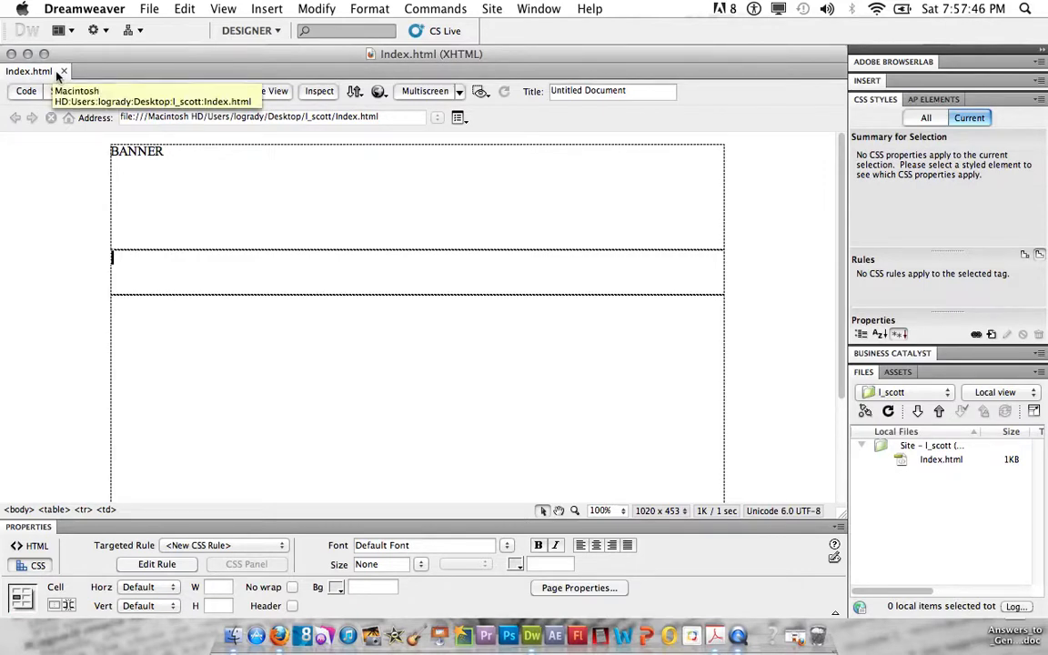
- Enter the sample text "jsdfjdbf" on a new line in the table's middle row and delete it again
key(Return)
text(jsdfjdbf)
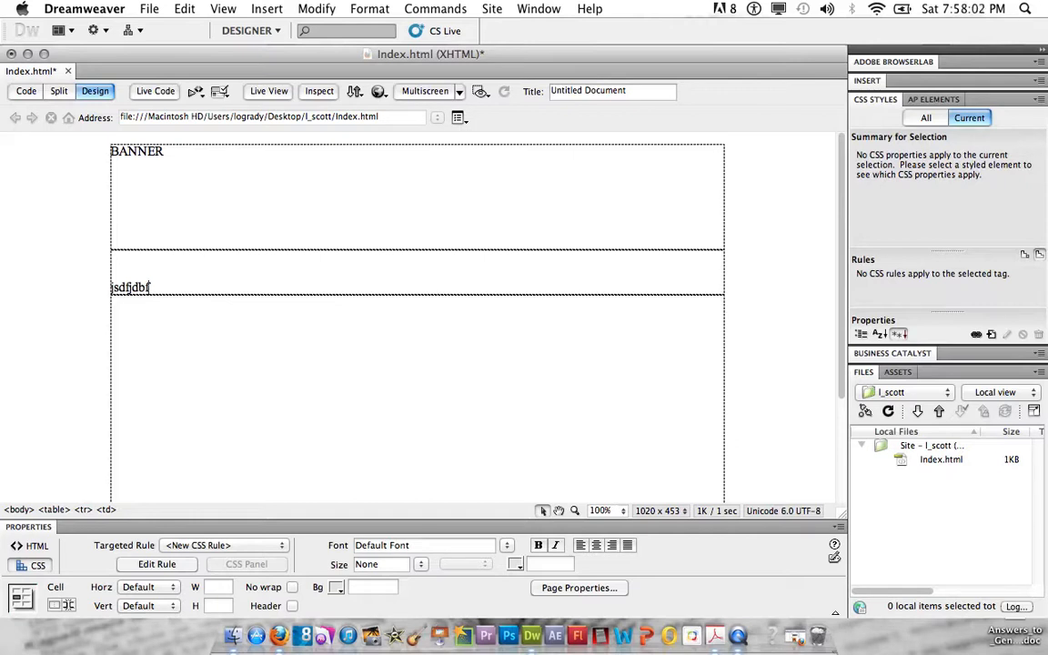
key(BackSpace)
key(BackSpace)
key(BackSpace)
key(BackSpace)
key(BackSpace)
key(BackSpace)
key(BackSpace)
key(BackSpace)
key(Return)
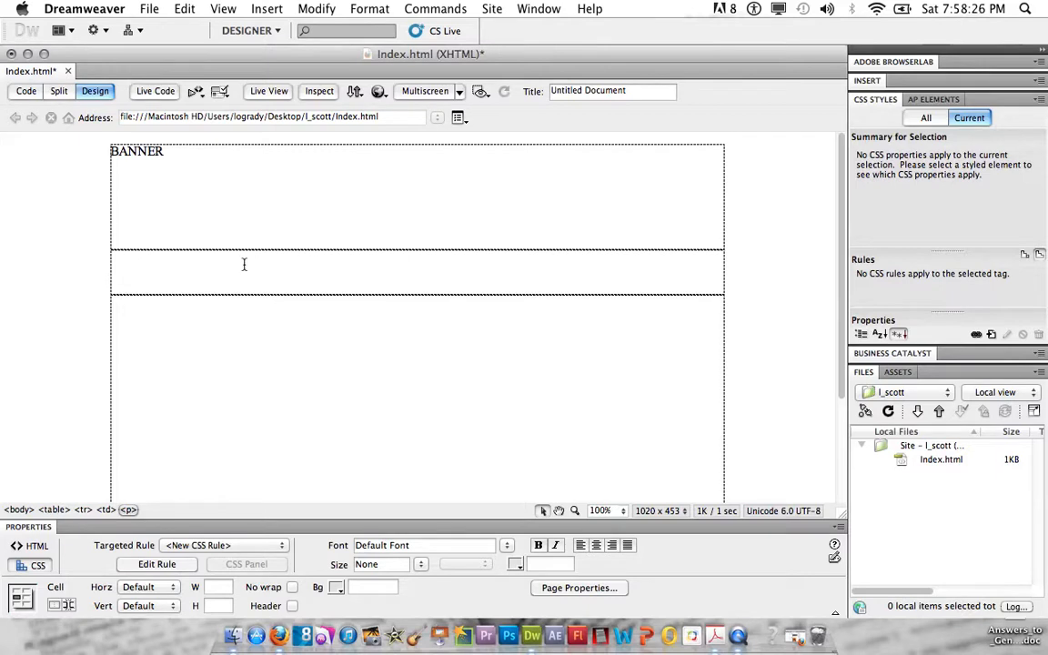
drag(177, 262, 353, 263)
click(300, 8)
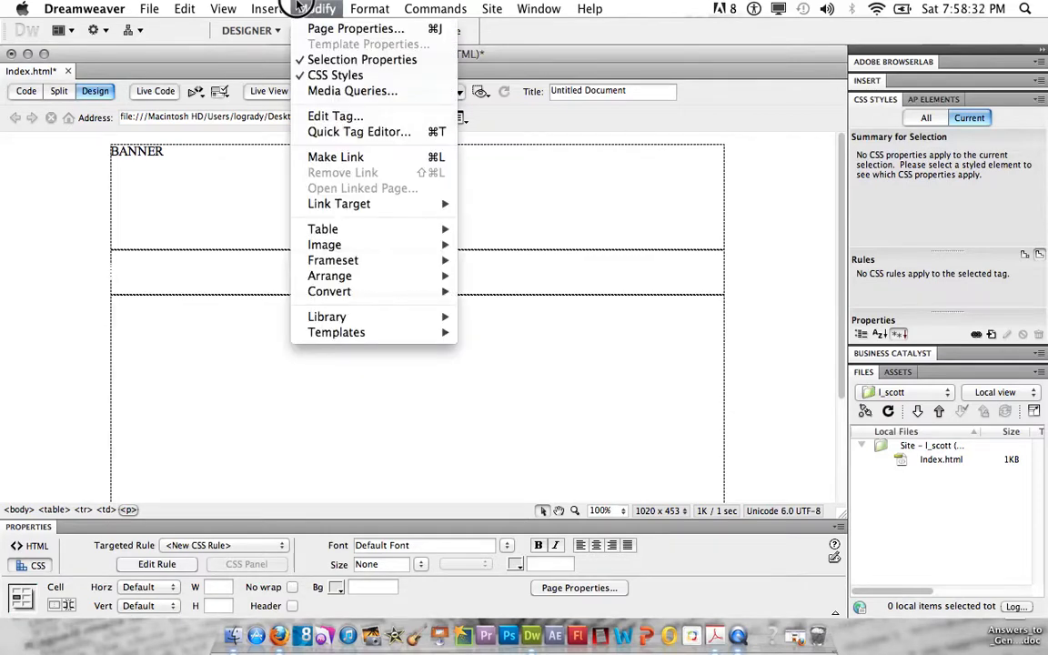
drag(301, 8, 487, 270)
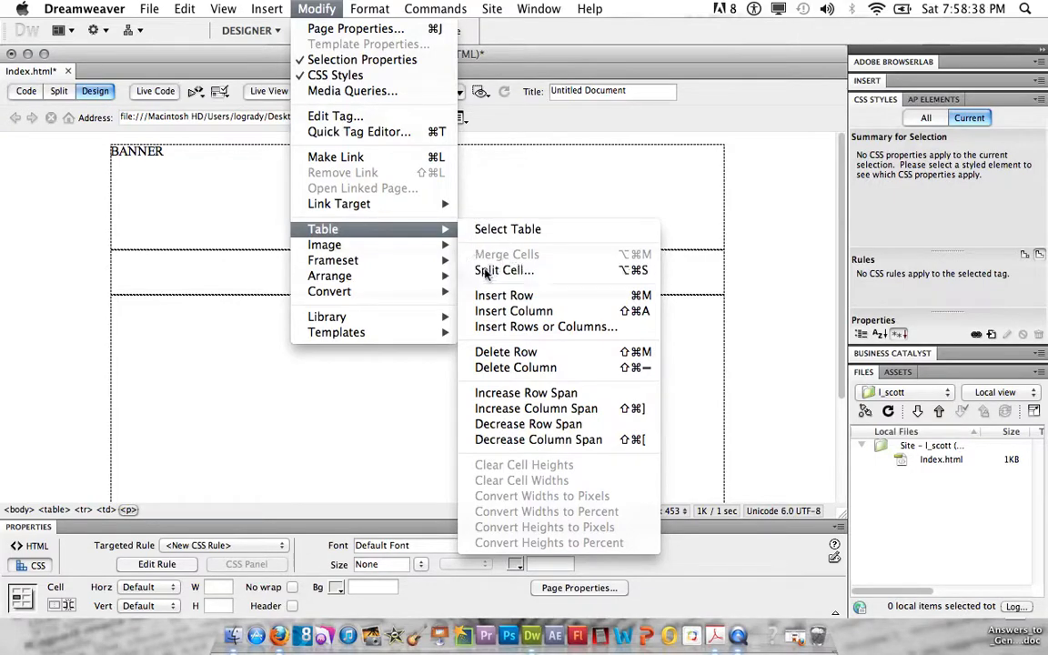
click(659, 315)
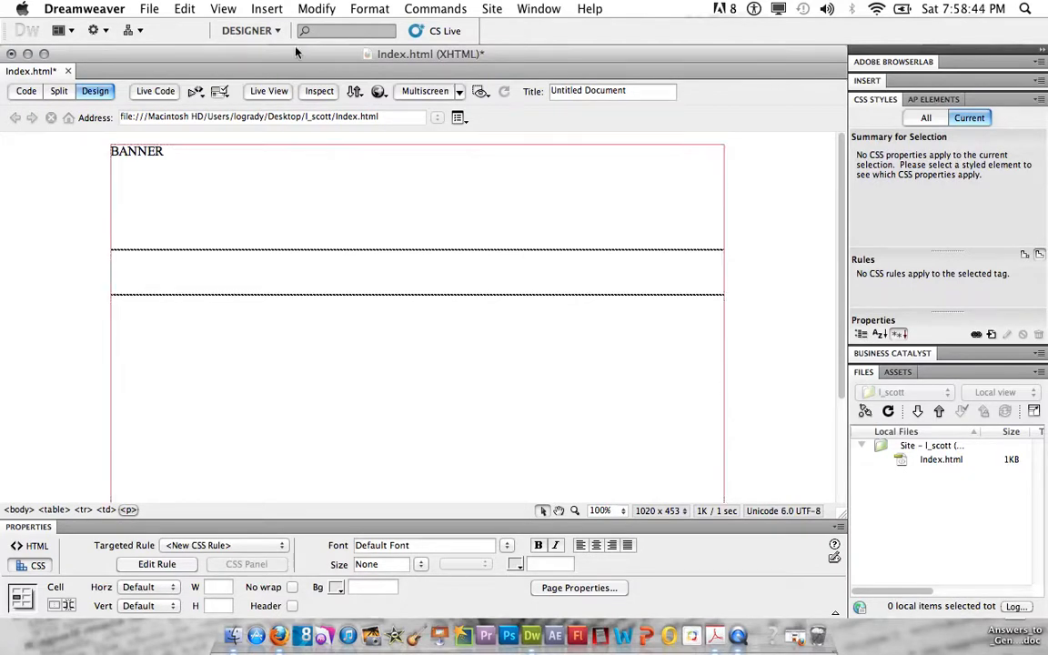
- Split the cell in the table row below the banner into 6 columns
click(301, 8)
mouse_move(355, 229)
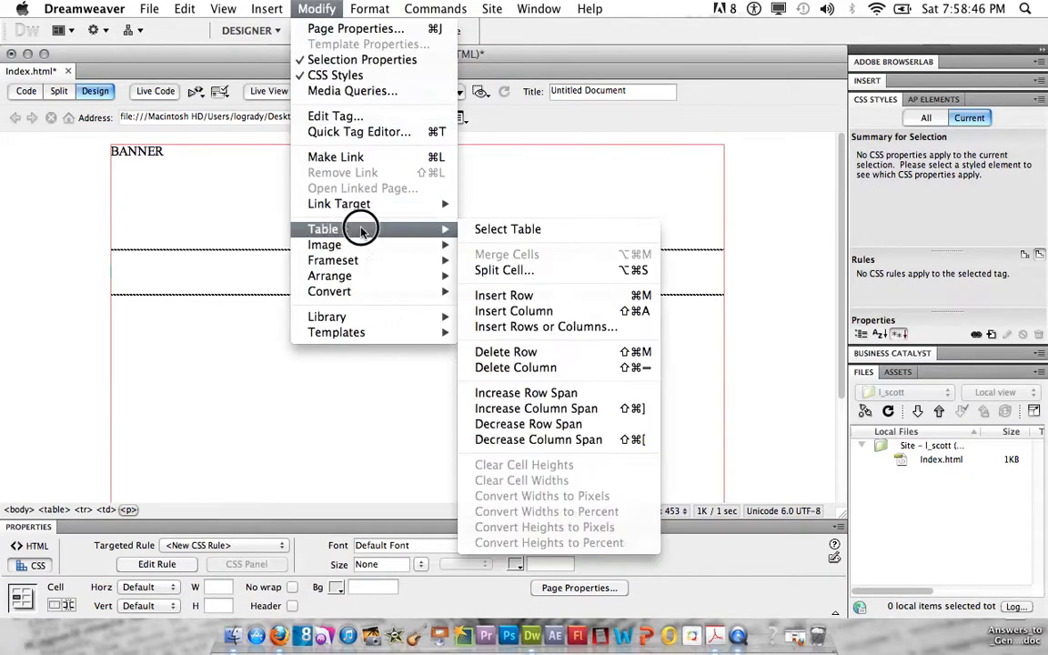
click(487, 270)
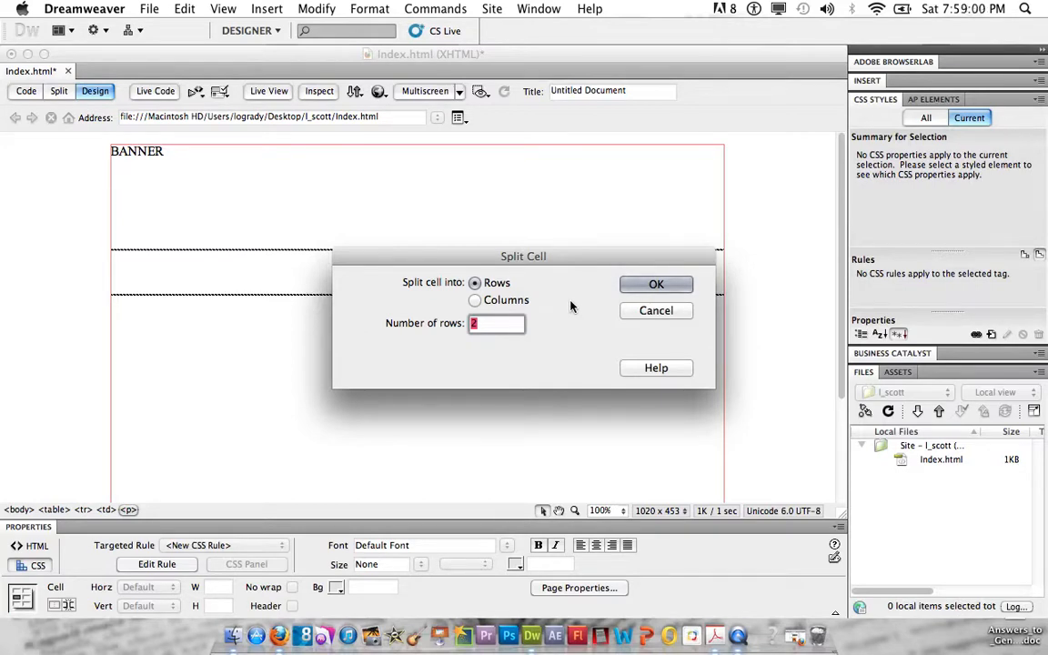
click(475, 301)
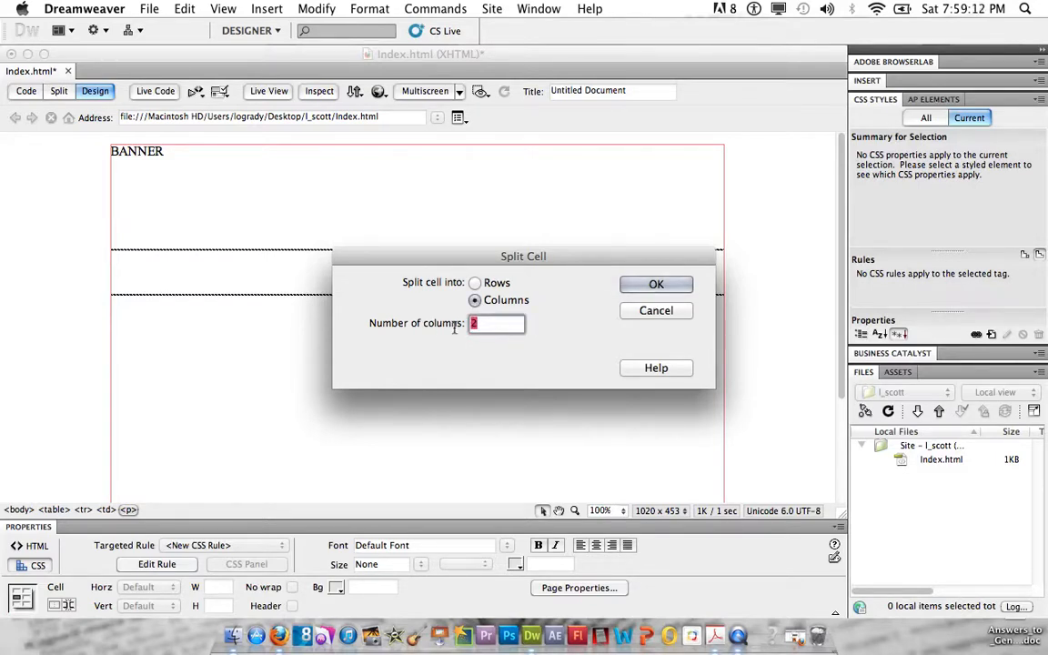
text(6)
click(667, 288)
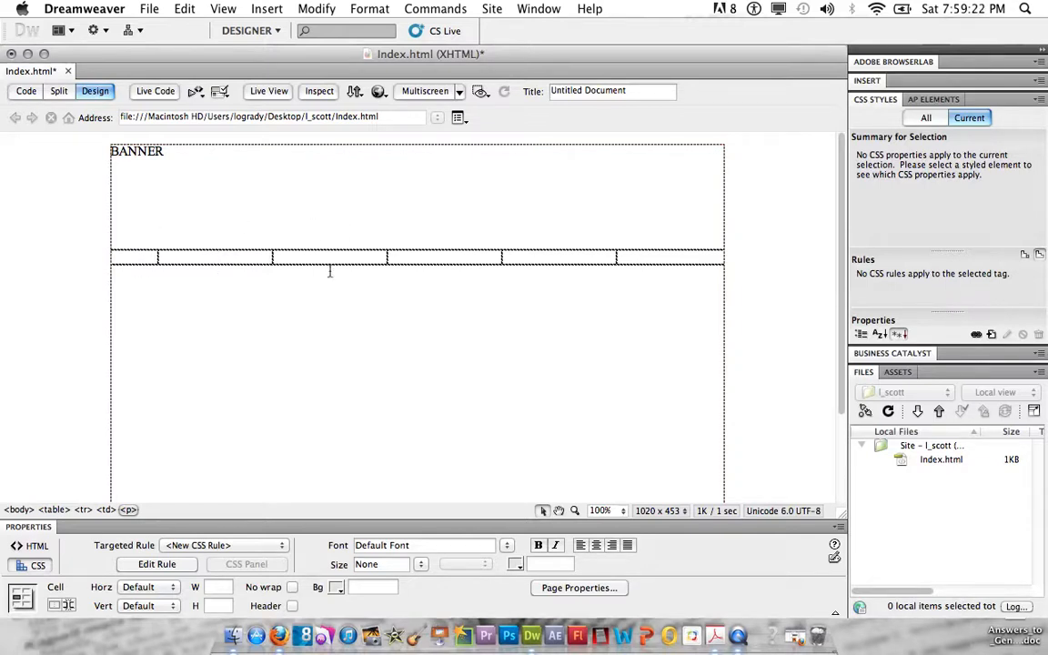
- Move the five column borders in the row below the banner to space its six cells more evenly, with the first about 110 pixels wide
click(159, 255)
drag(200, 255, 301, 253)
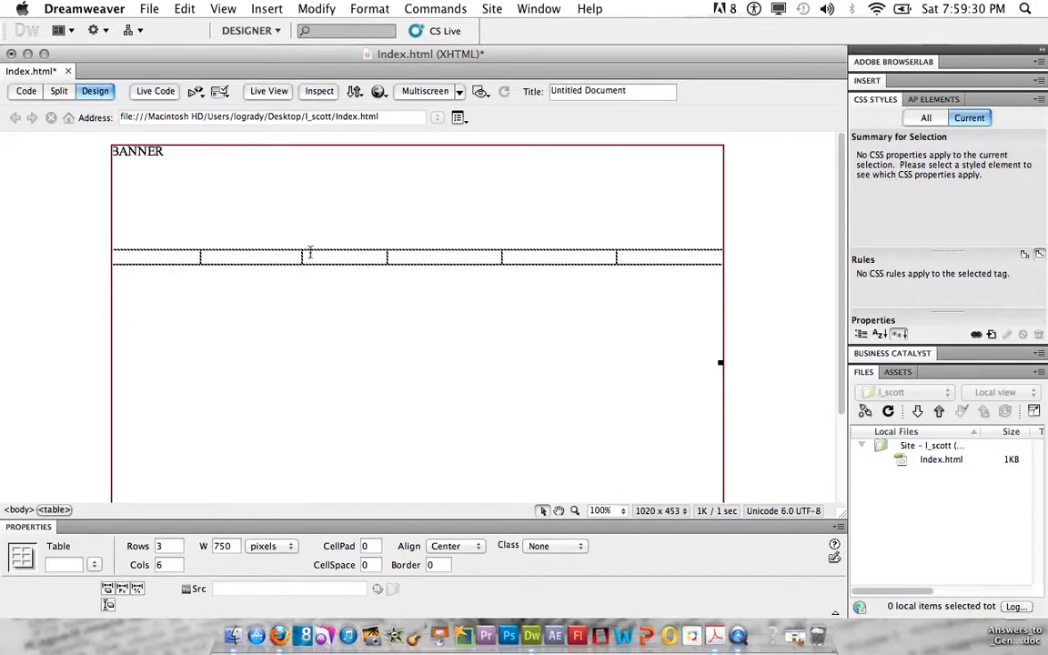
drag(387, 256, 421, 257)
click(504, 257)
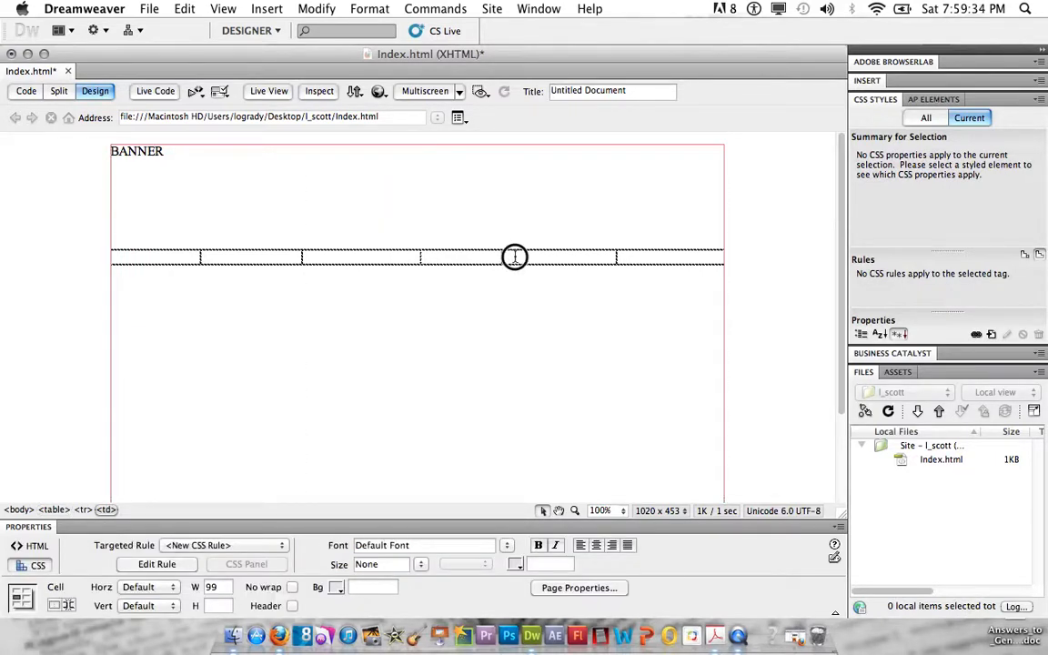
drag(501, 256, 530, 256)
drag(617, 257, 628, 258)
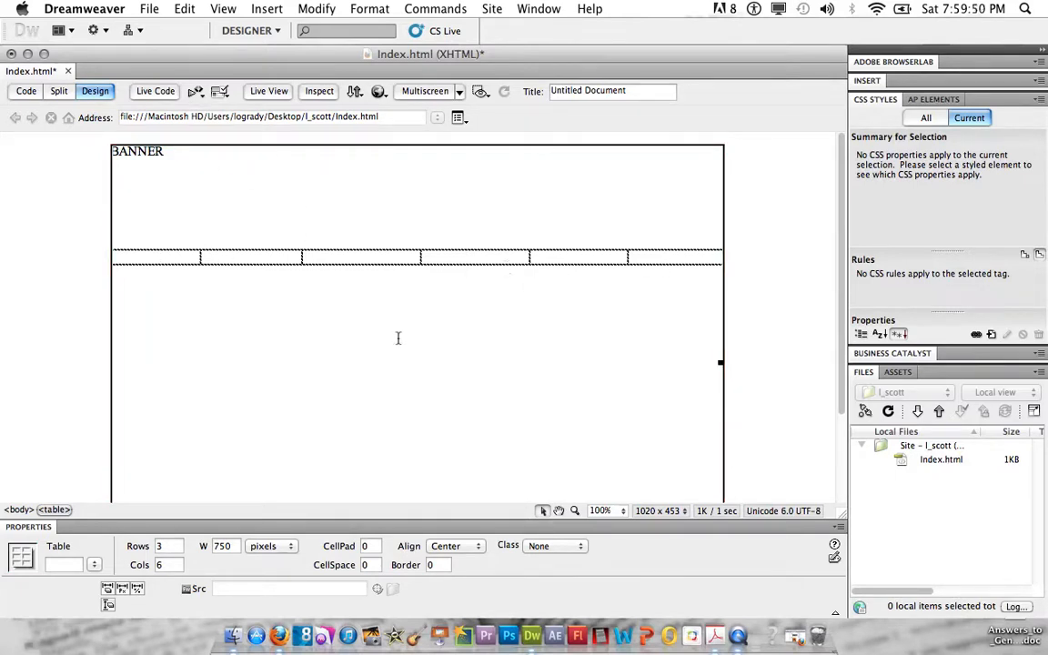
click(396, 375)
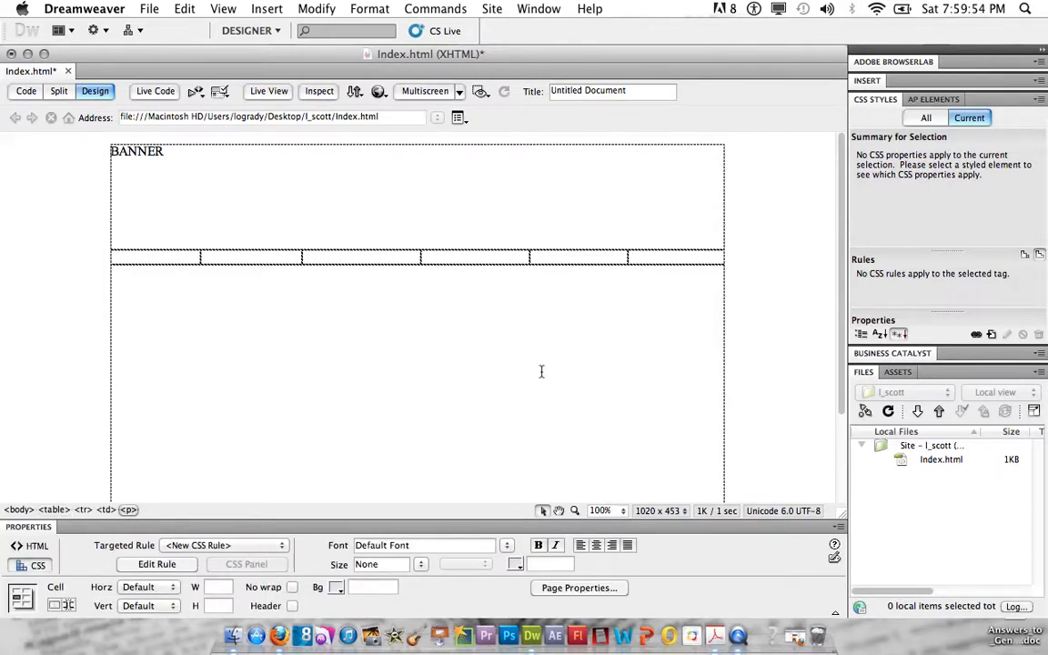
click(161, 259)
click(316, 8)
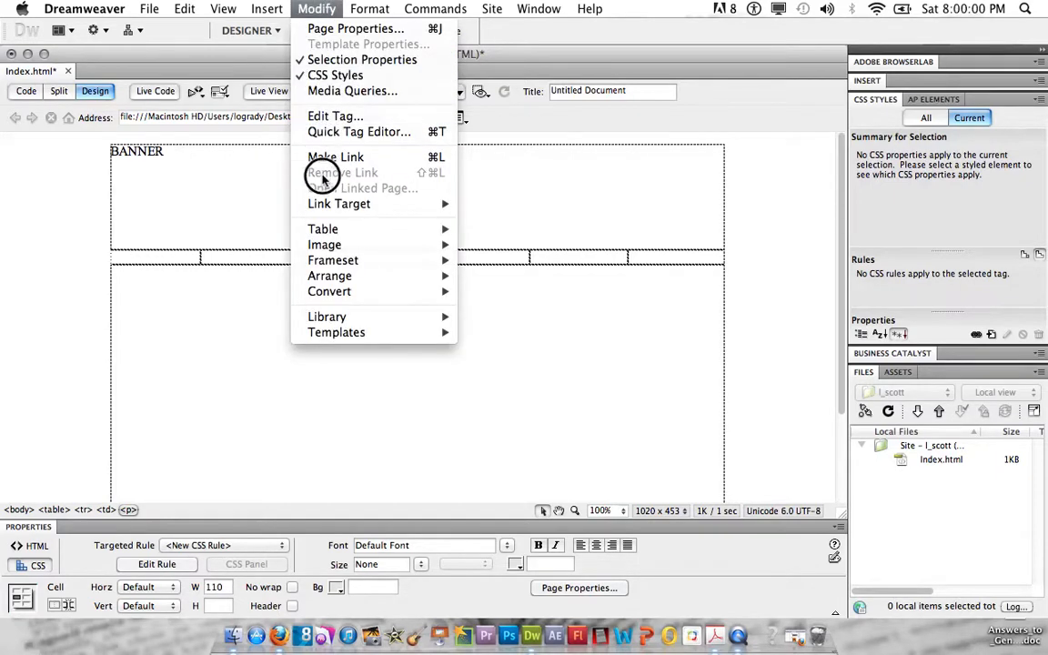
mouse_move(326, 231)
click(480, 270)
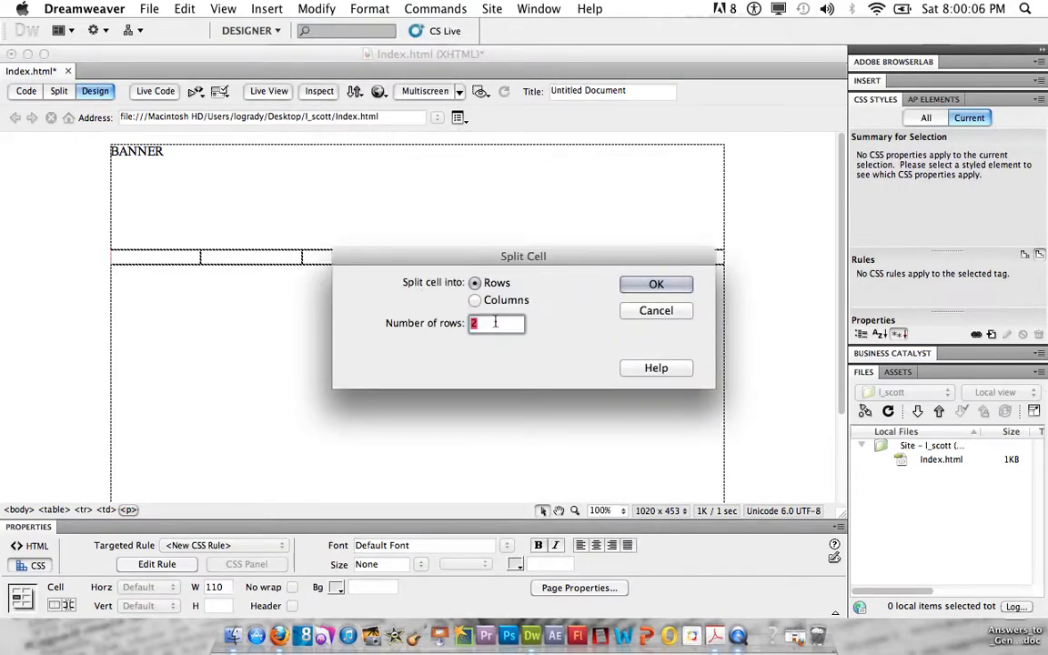
click(476, 301)
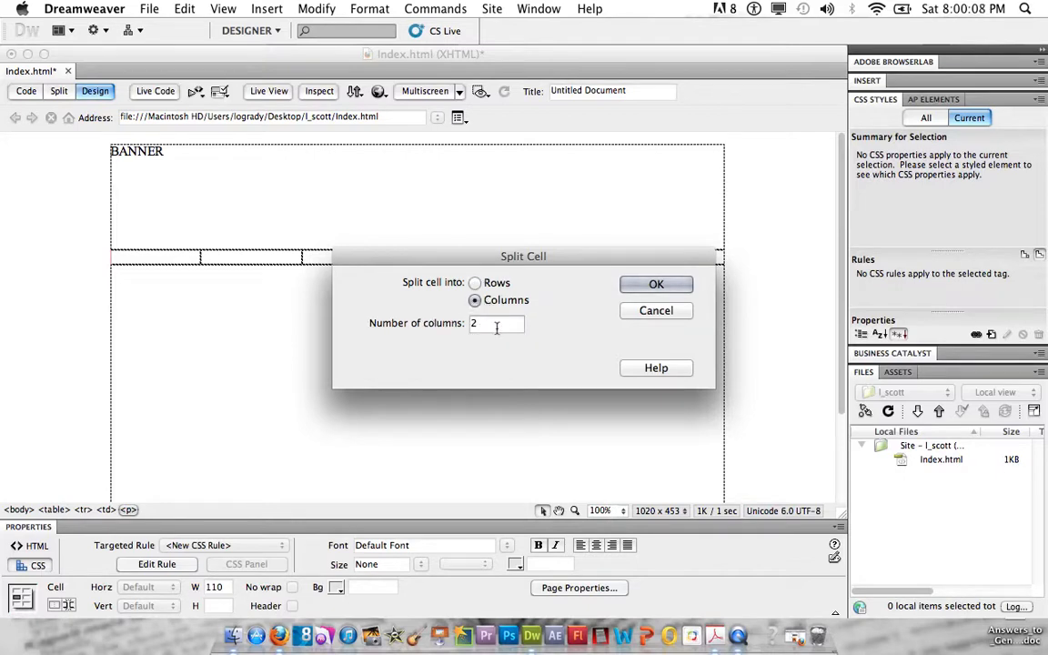
click(672, 311)
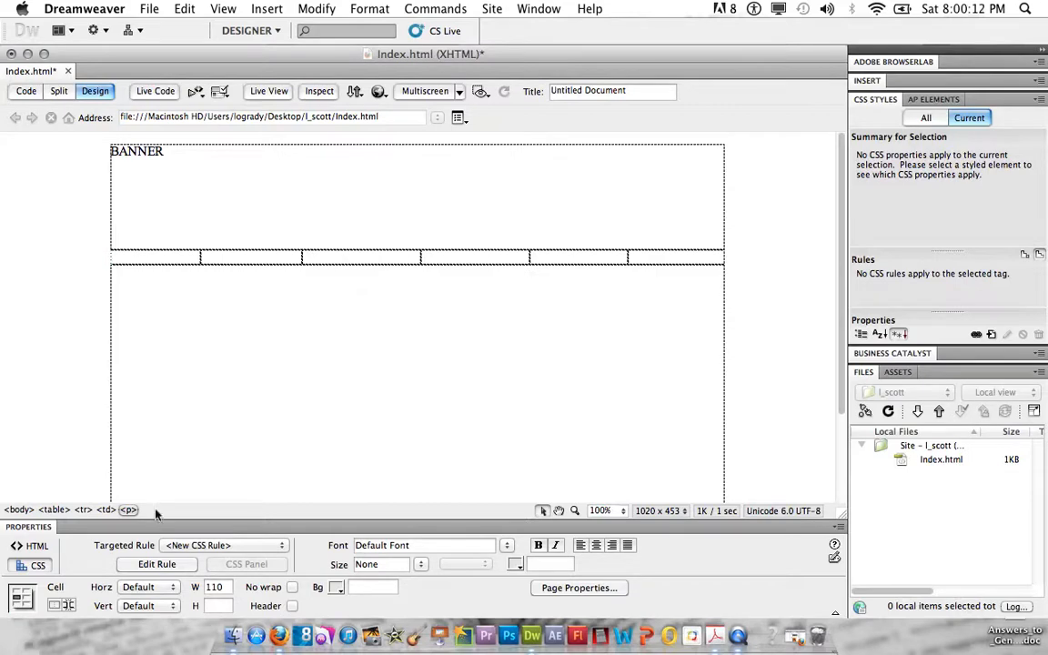